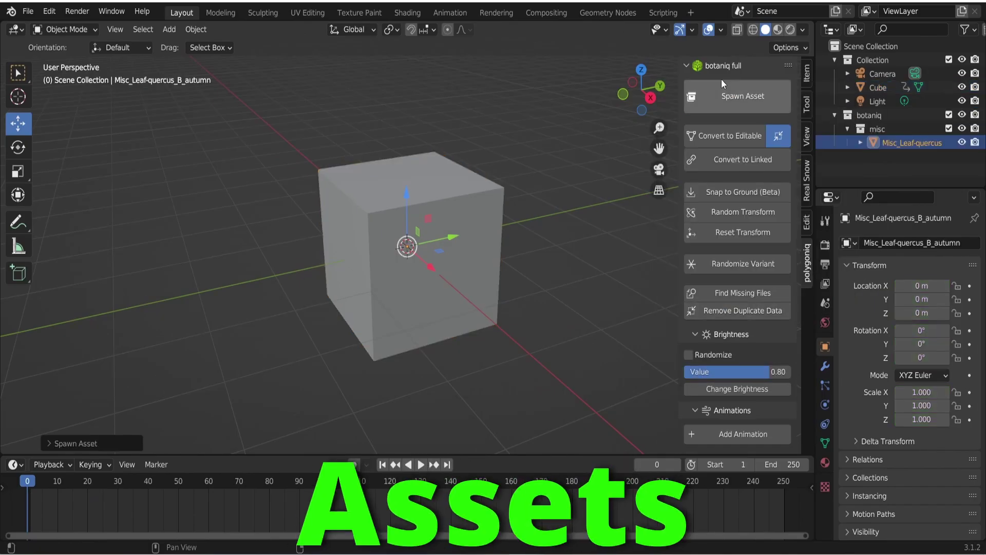
- Spawn the botaniq Misc_Leaf-quercus_A_autumn leaf asset next to the existing oak leaf
click(721, 81)
click(720, 182)
click(790, 394)
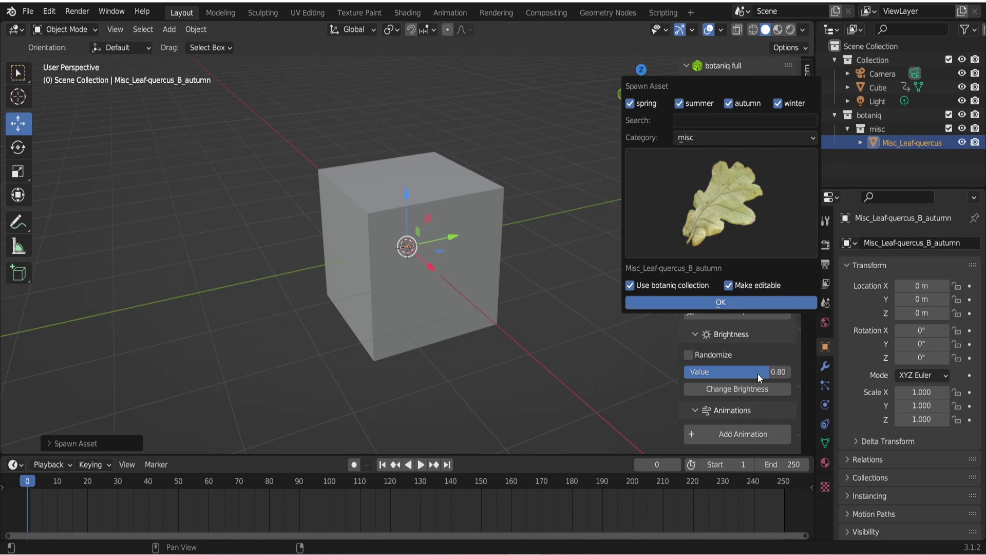
click(705, 222)
click(704, 408)
click(720, 302)
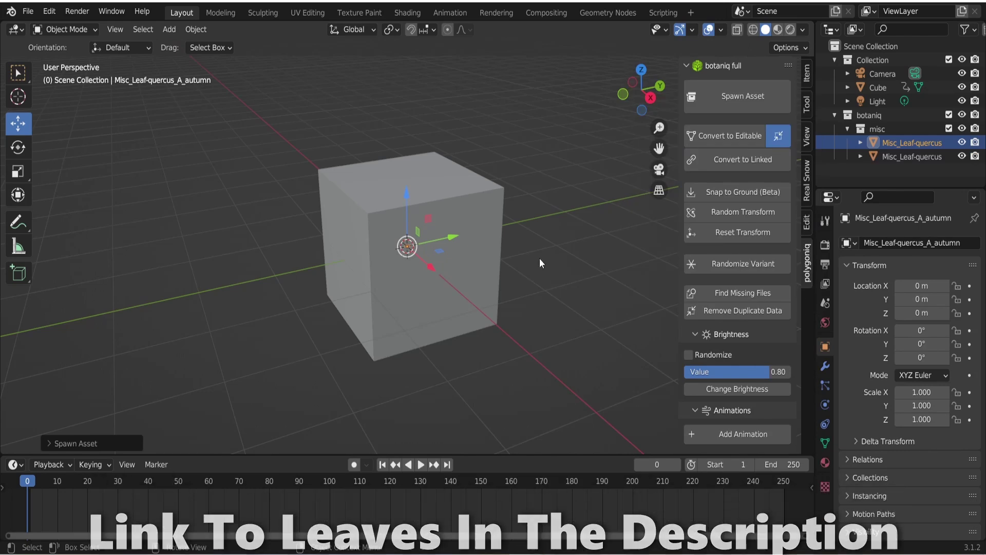
scroll(486, 224, up, 2)
- Move the cube aside along the Y axis
click(480, 213)
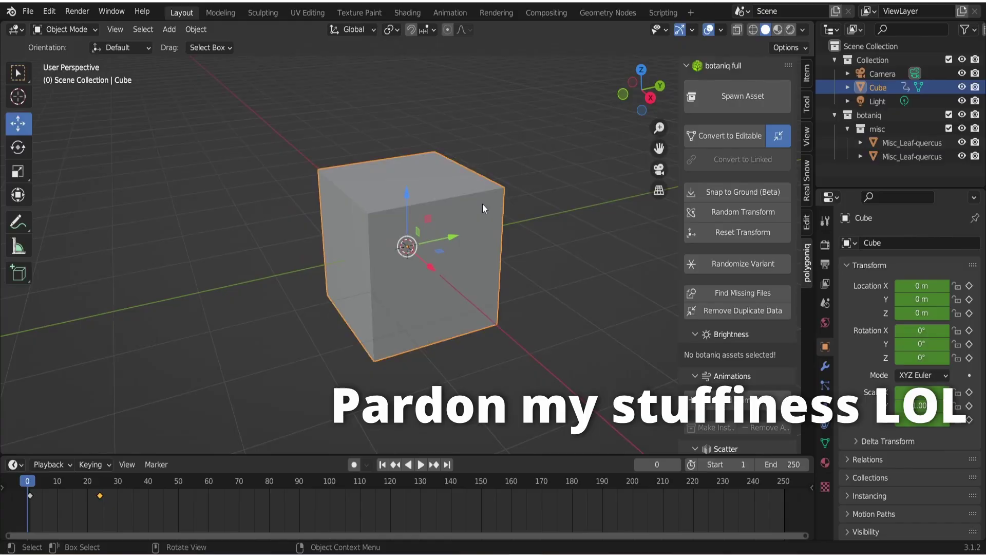
key(g)
click(529, 245)
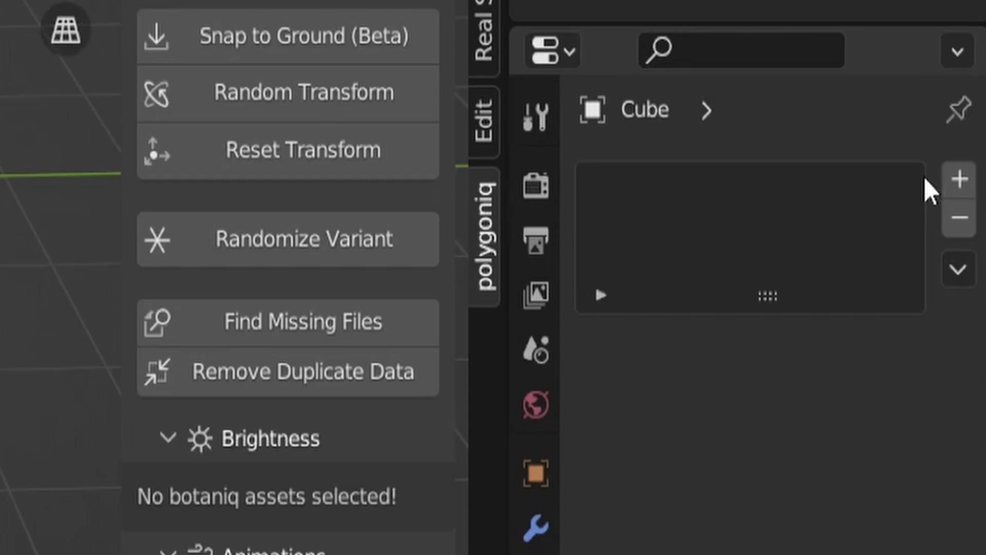
- Add a particle system to the cube rendering as Collection, then select both leaves
click(960, 177)
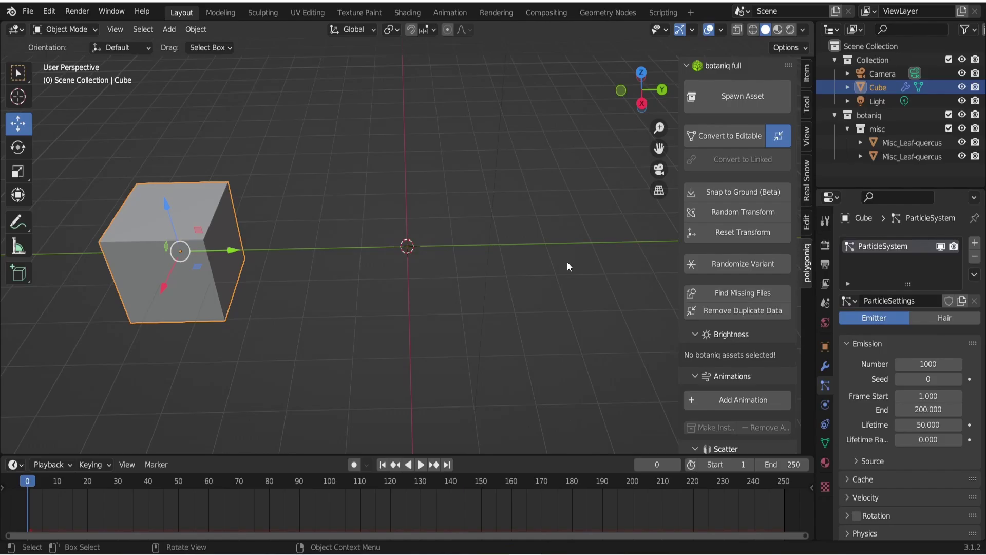
scroll(864, 444, down, 4)
scroll(879, 400, down, 2)
click(879, 402)
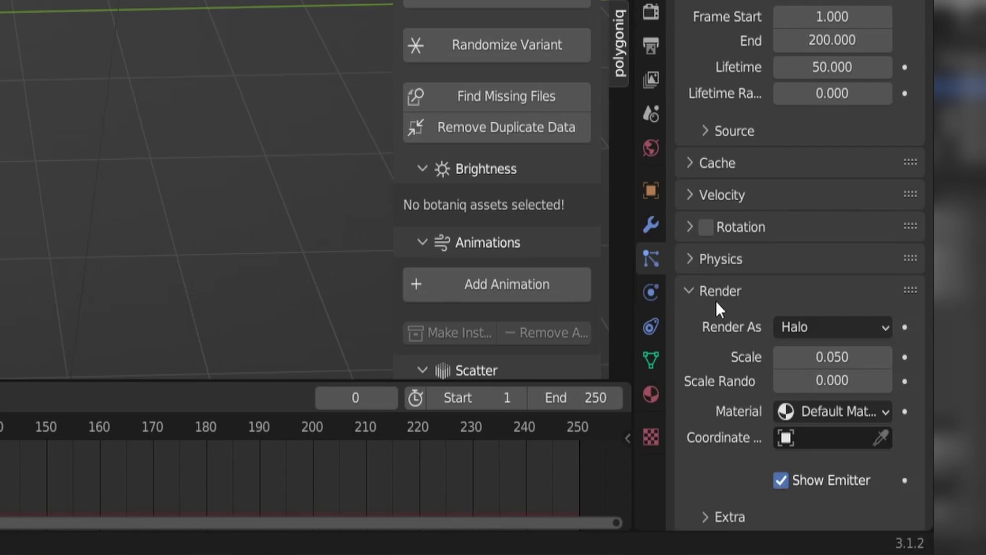
click(924, 426)
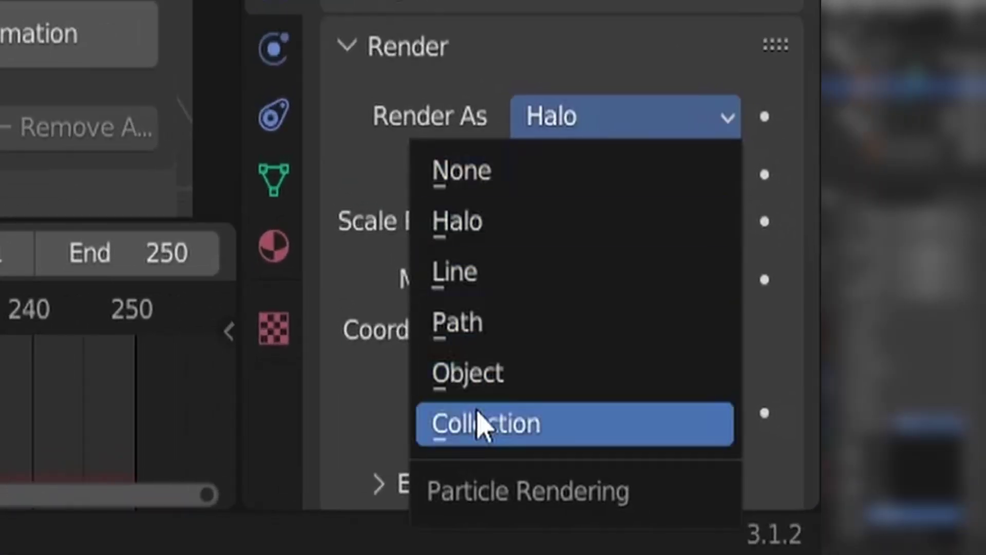
click(480, 423)
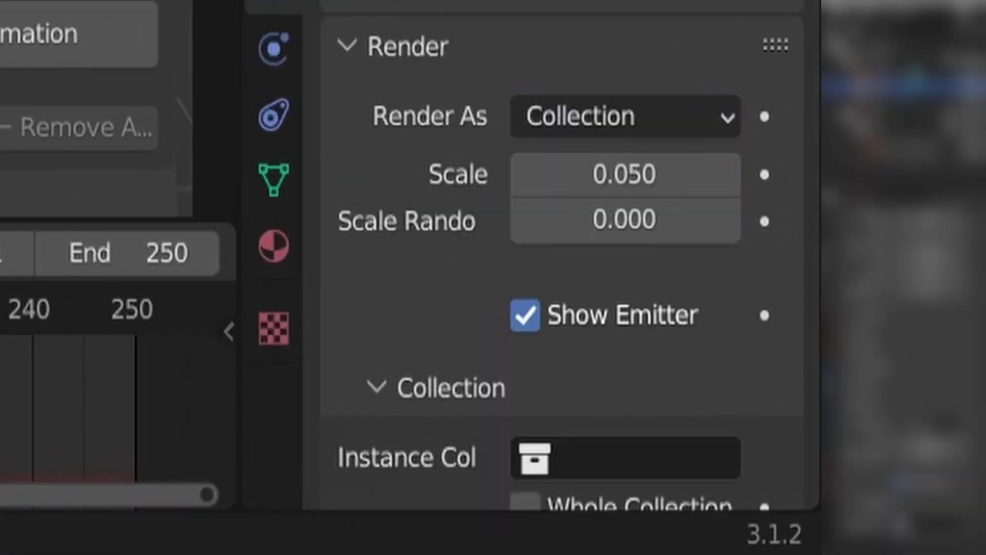
click(412, 251)
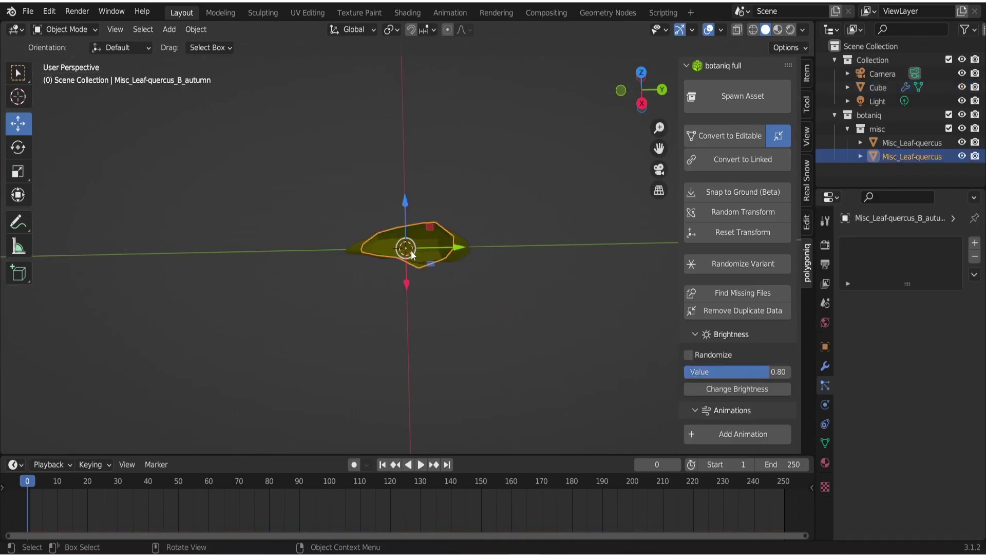
shift+click(411, 250)
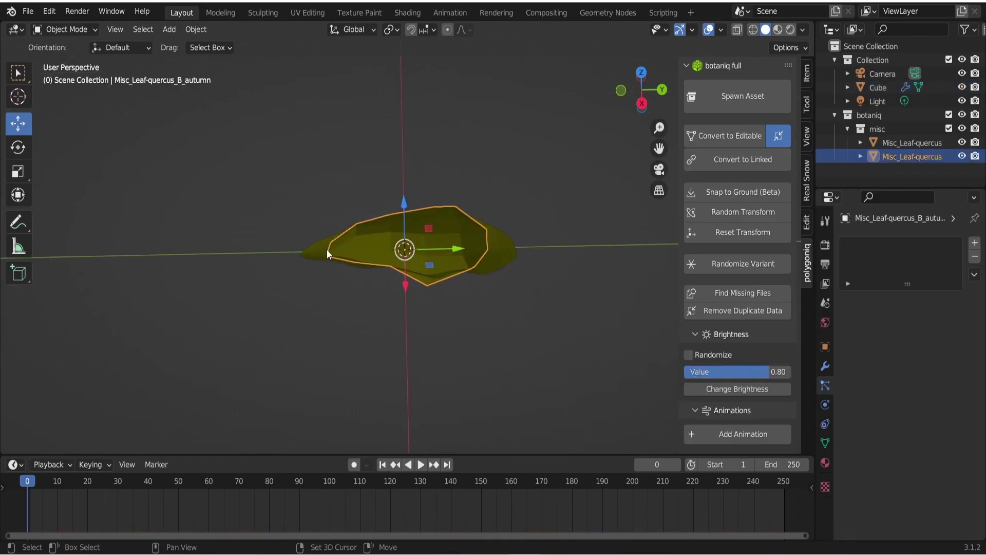
- Move both leaves into a new collection named Leaves
key(m)
click(327, 249)
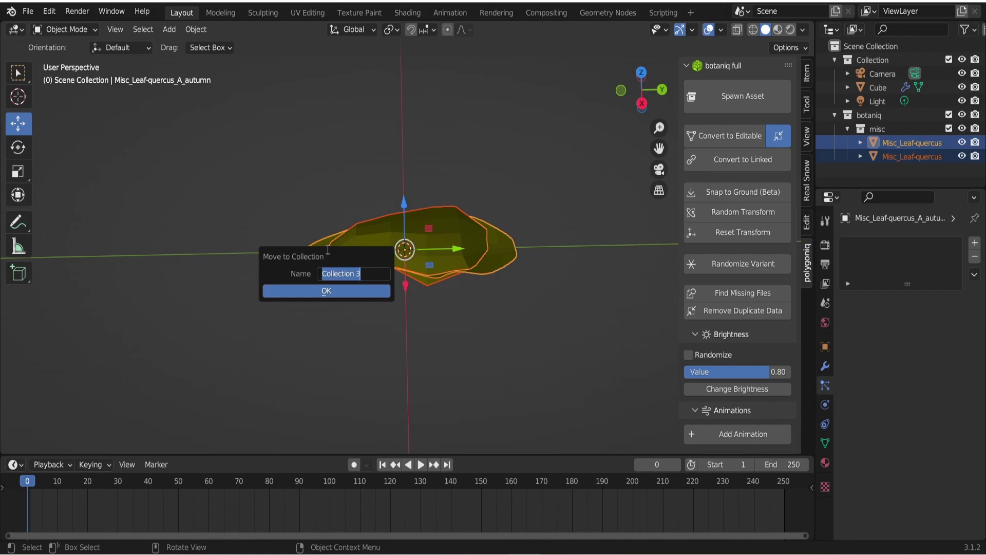
text(Leaves)
key(Return)
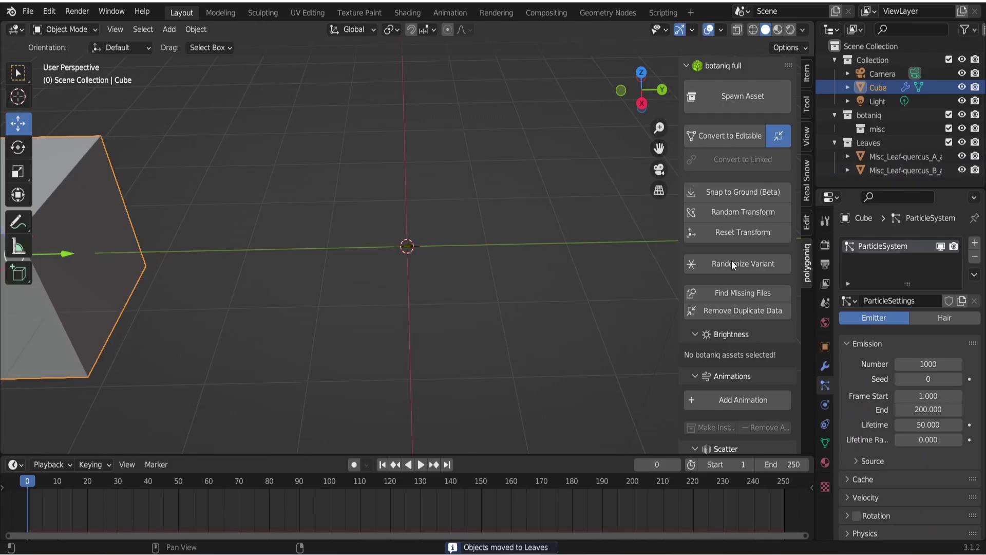
scroll(888, 373, down, 5)
- Use the Leaves collection as the cube's particle instances at scale 0.730 and play
click(932, 368)
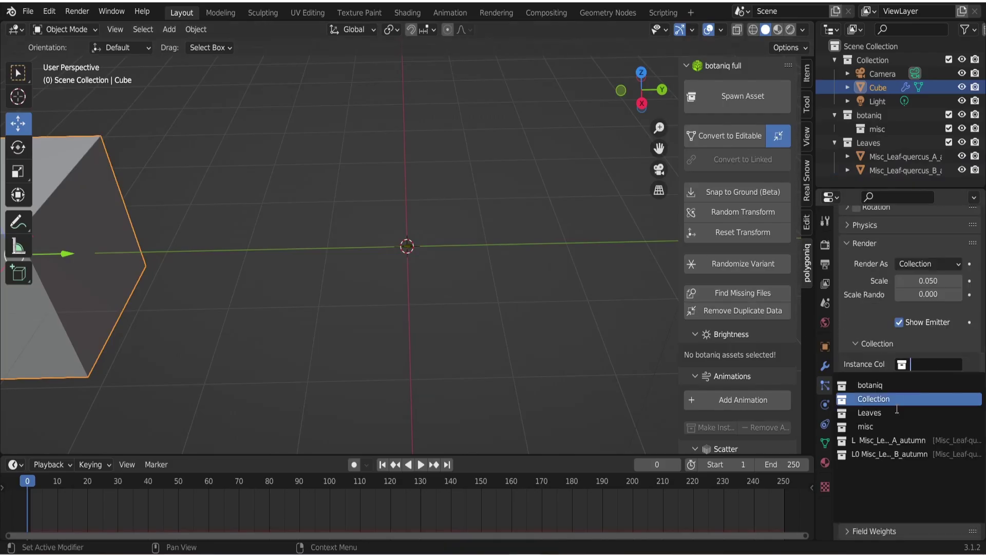
click(948, 411)
ctrl+scroll(928, 389, up, 3)
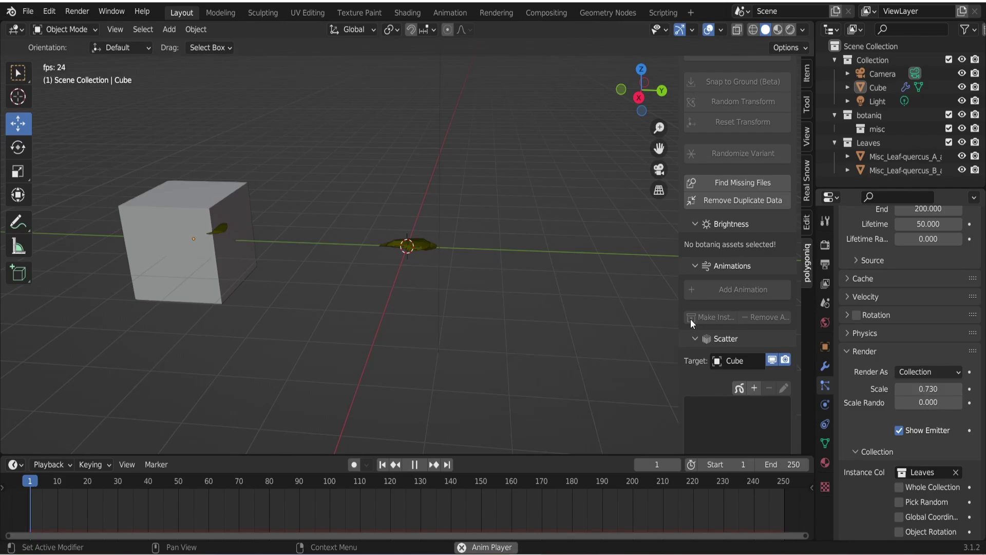
key(space)
middle_drag(275, 225, 418, 146)
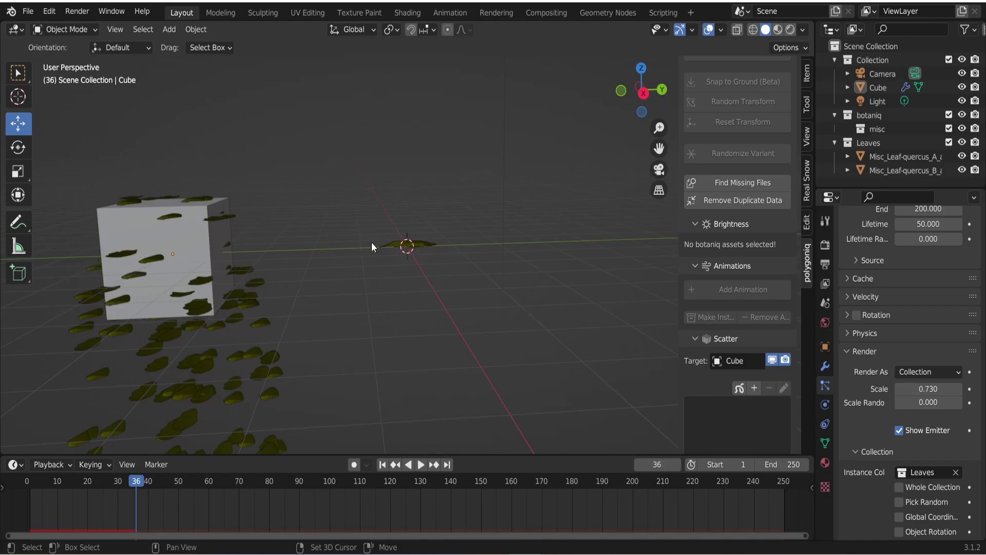
- Add a Wind force field to the scene
key(shift+a)
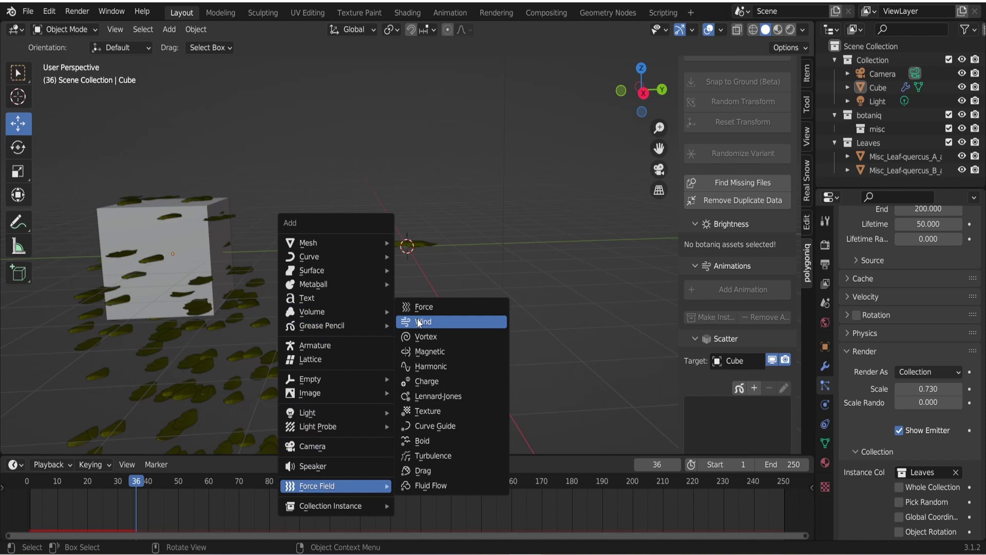
click(418, 322)
middle_drag(423, 299, 377, 249)
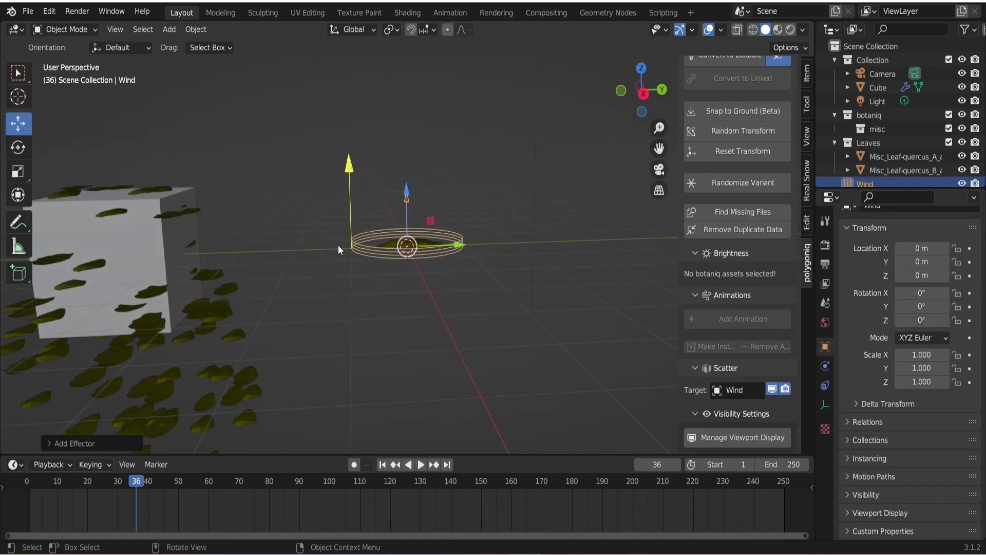
text(rx90)
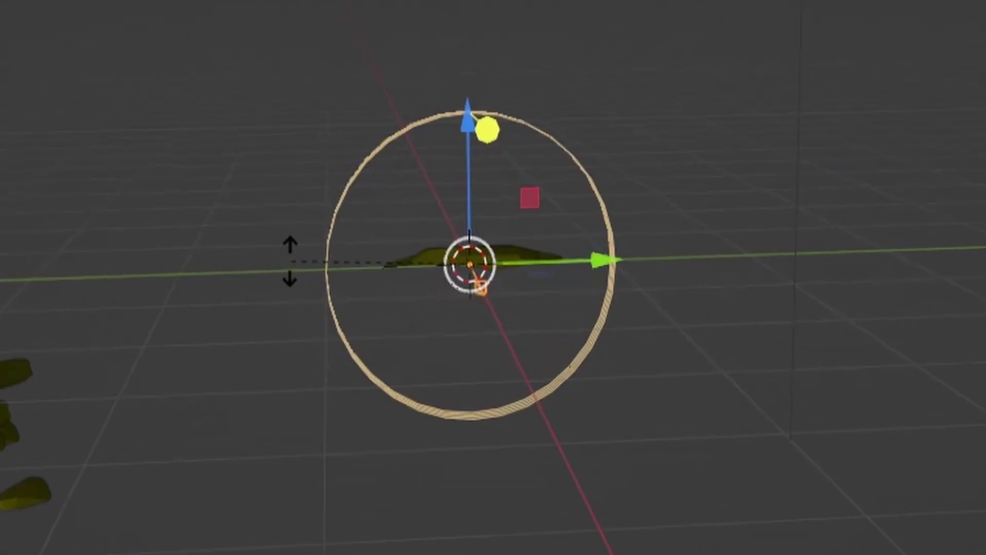
text(rz90)
- Rotate the wind field 90° and move it along Y beside the cube
key(Return)
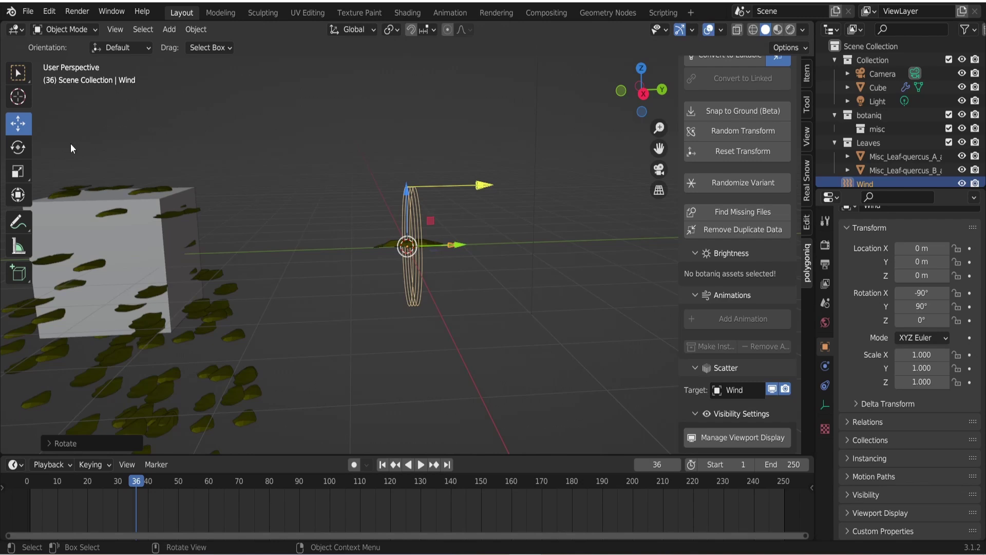
mouse_move(70, 148)
middle_down()
mouse_move(367, 234)
mouse_move(450, 234)
mouse_move(433, 222)
middle_up()
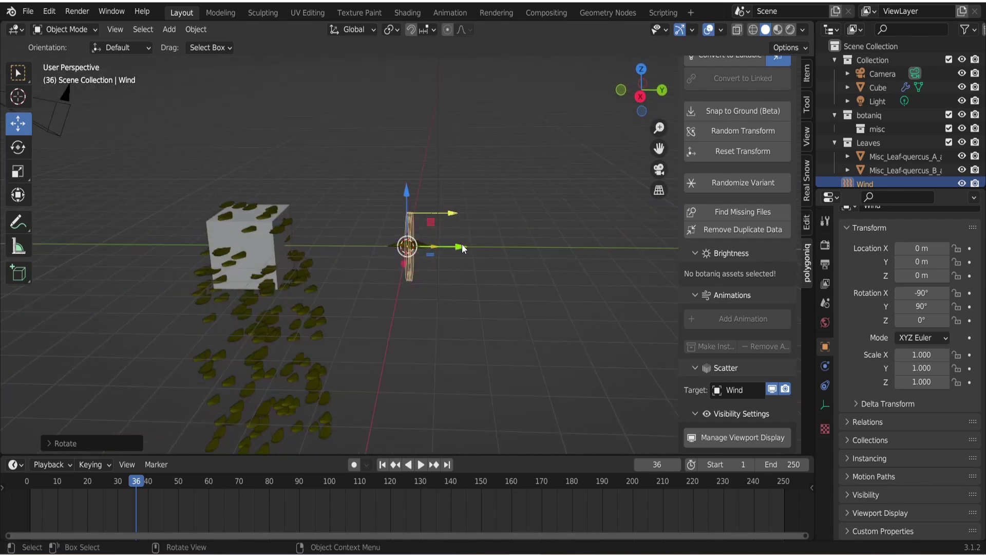
drag(462, 244, 229, 245)
- Set the wind strength to 37.7, replay the animation, and select the cube
click(826, 366)
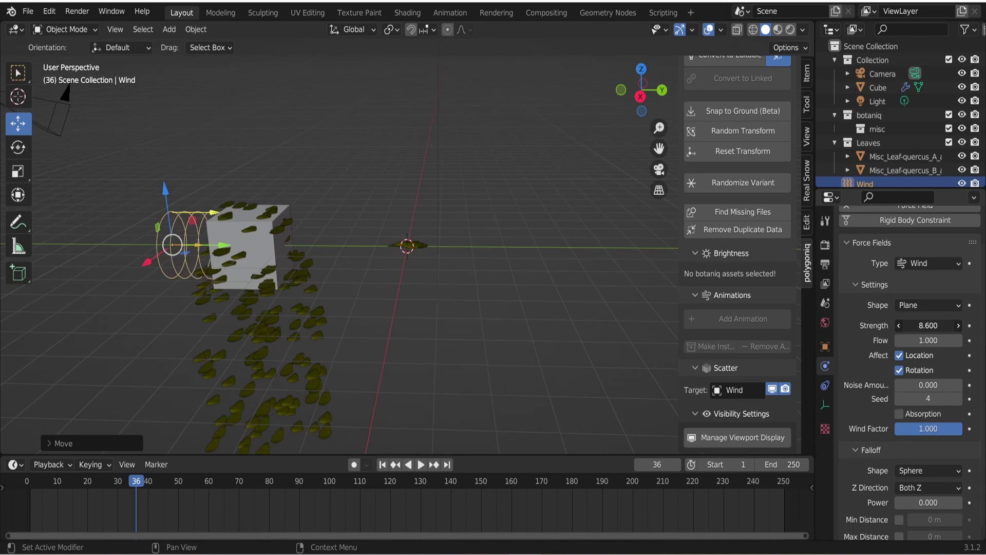
key(space)
key(shift+Left)
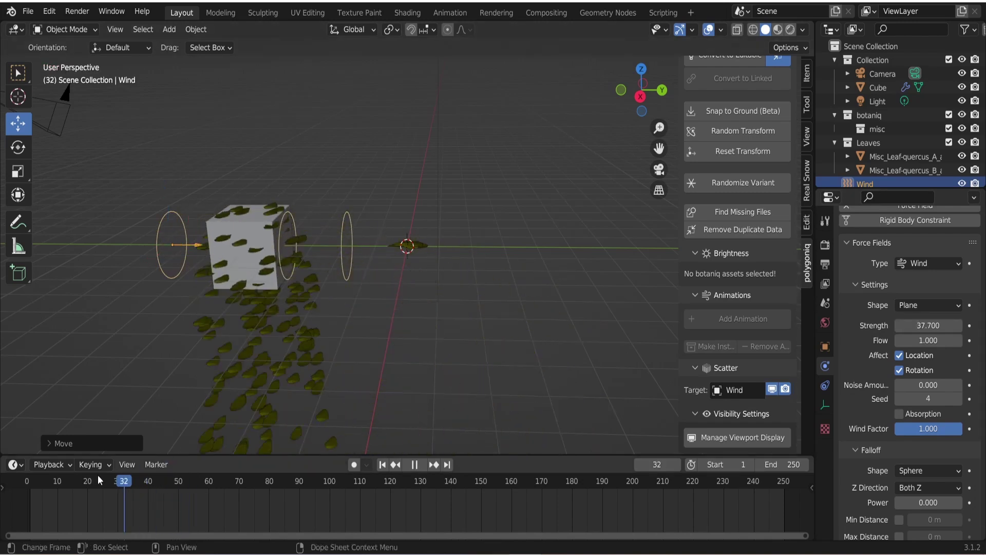
click(379, 187)
scroll(362, 214, up, 4)
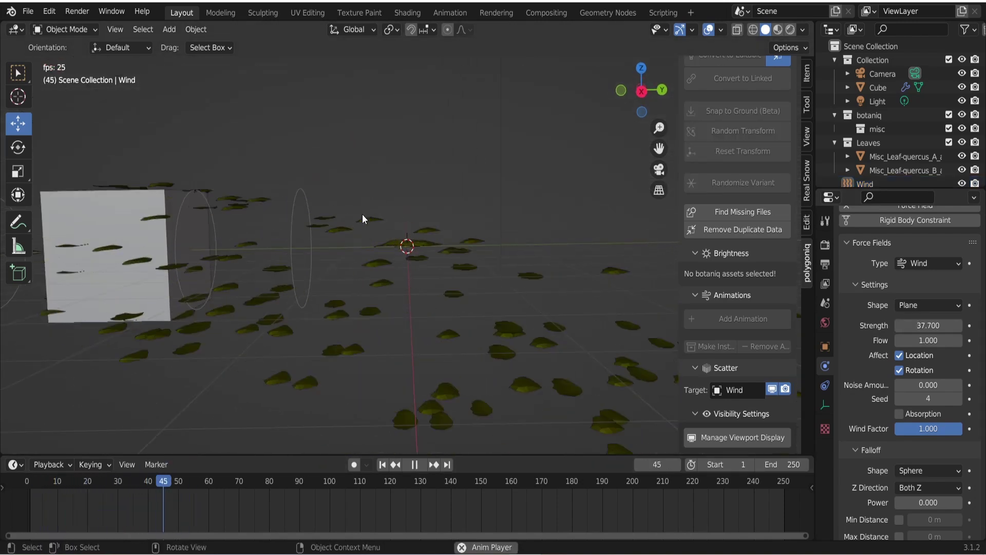
- Enable particle rotation with Randomize 1.0 and randomized phase, then preview playback
click(166, 256)
key(space)
scroll(421, 290, down, 3)
key(space)
click(825, 385)
click(858, 382)
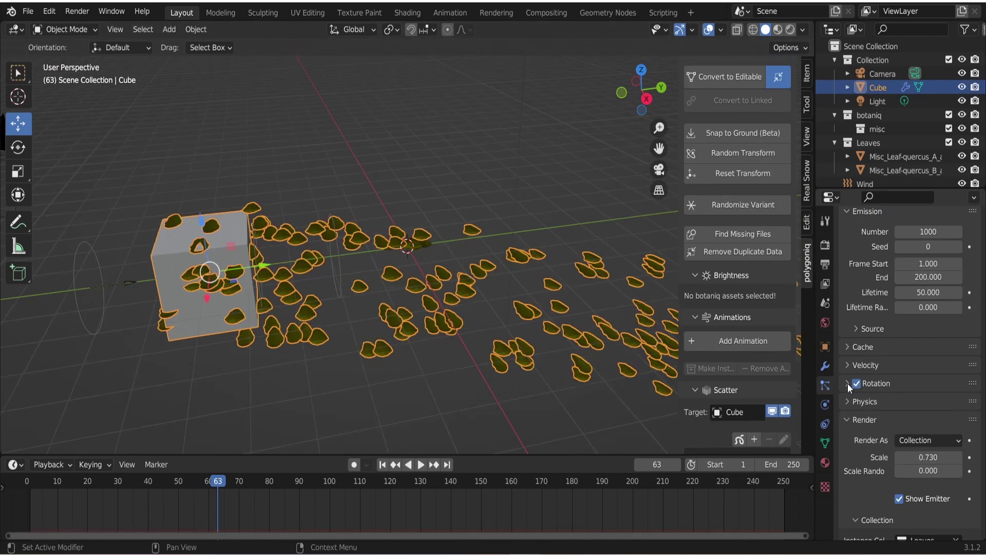
mouse_move(913, 419)
mouse_down()
mouse_move(963, 419)
mouse_move(936, 438)
mouse_move(964, 438)
mouse_move(963, 454)
mouse_up()
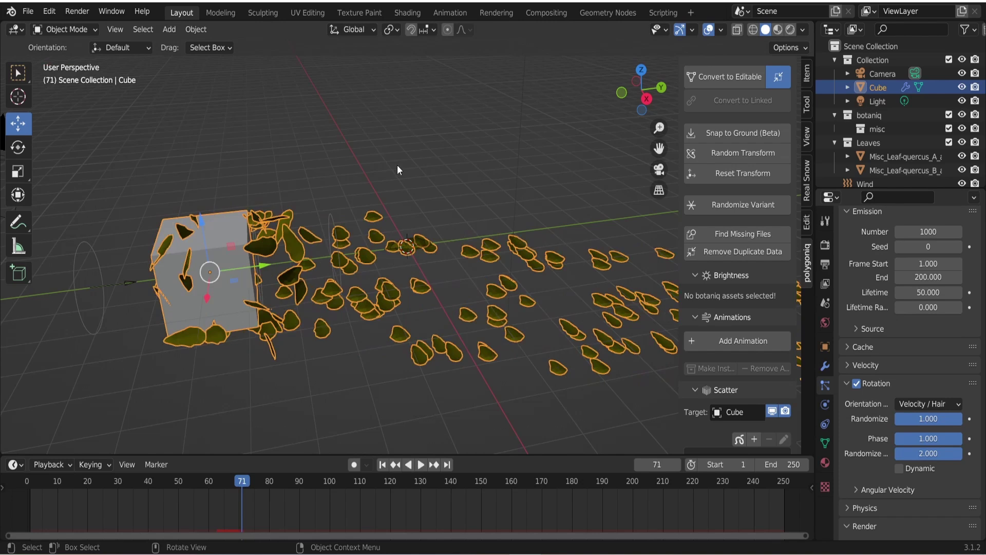
key(space)
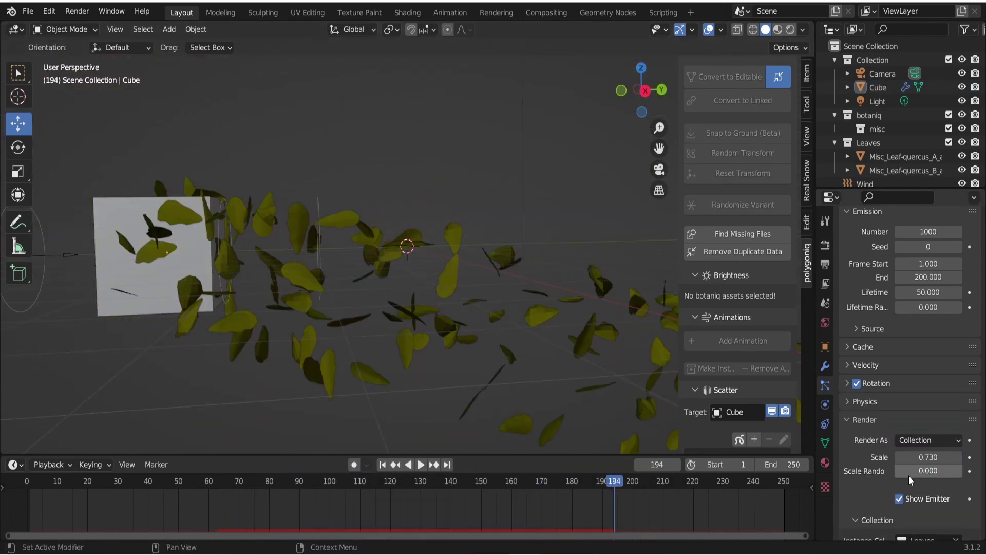
- Set scale randomness to 1.000, show the Velocity settings, and adjust the wind field's rotation
drag(909, 470, 936, 471)
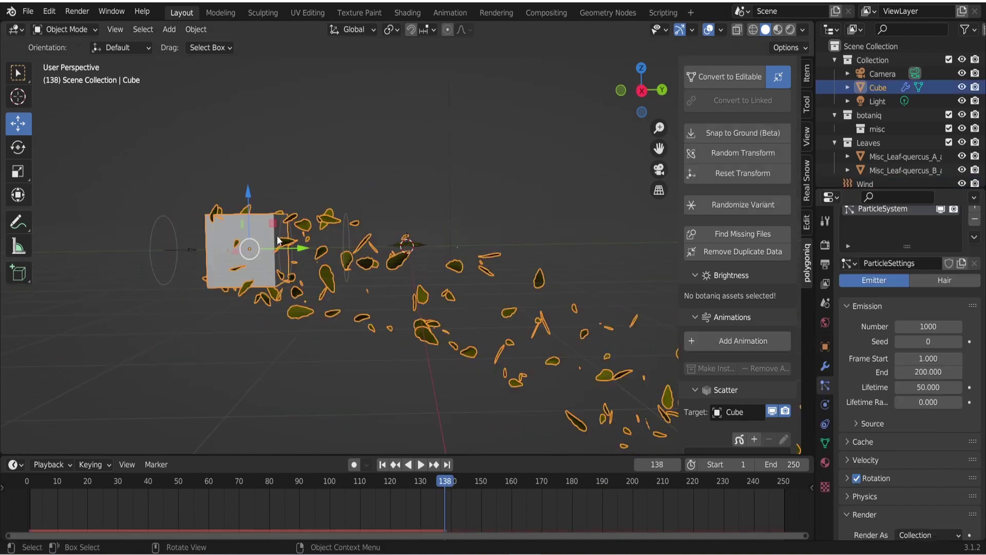
scroll(870, 442, down, 5)
scroll(918, 452, down, 4)
scroll(918, 451, up, 4)
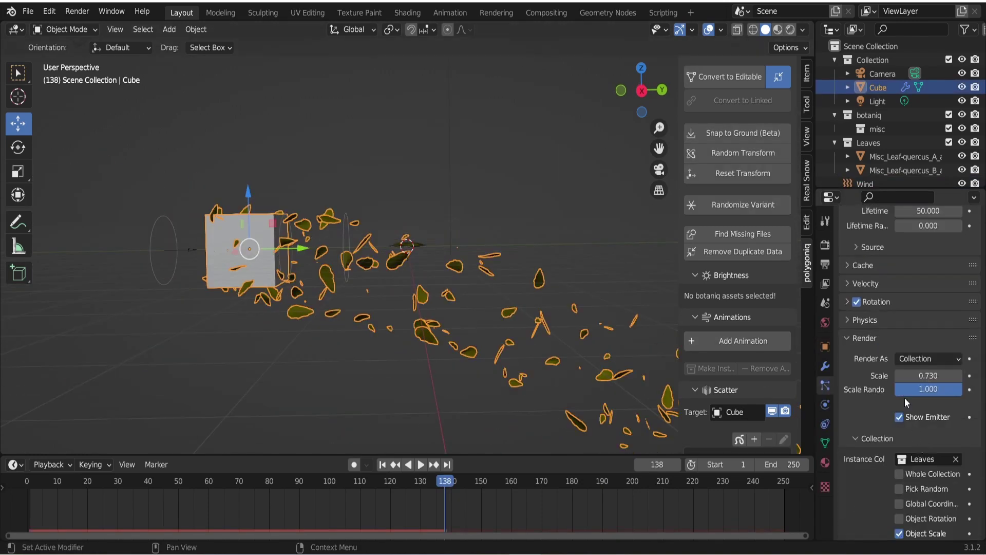
click(872, 283)
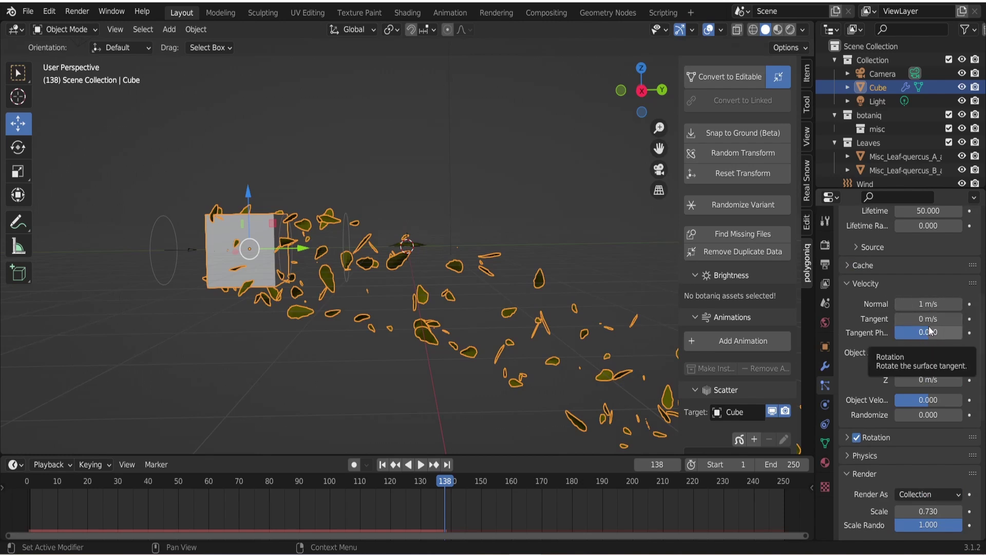
click(161, 220)
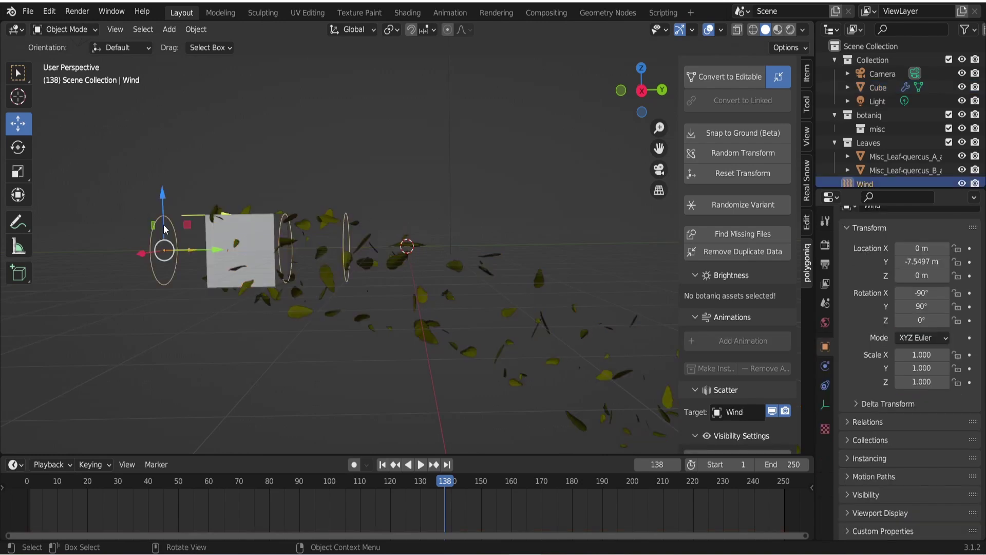
key(r)
click(191, 214)
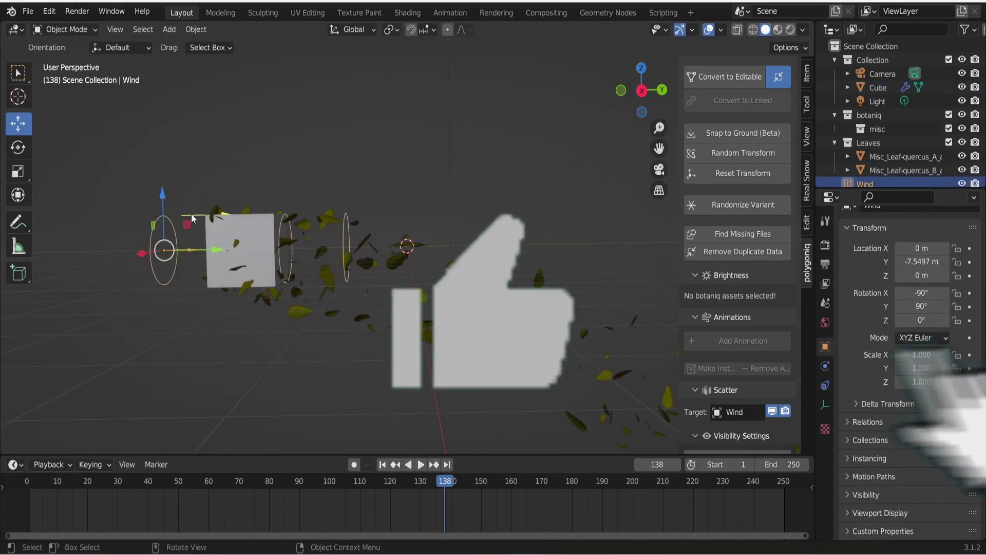